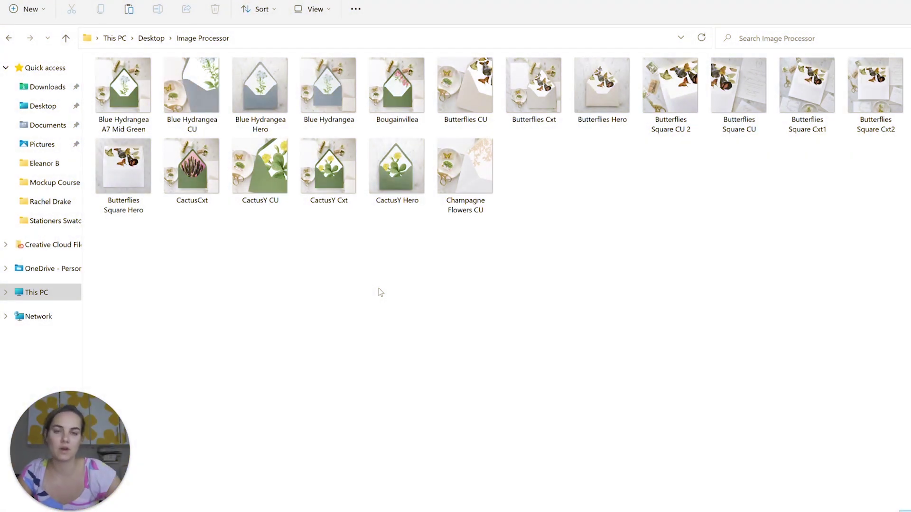
# Step: Check the original Champagne Flowers CU image's file size in its Properties window
pyautogui.click(481, 189)
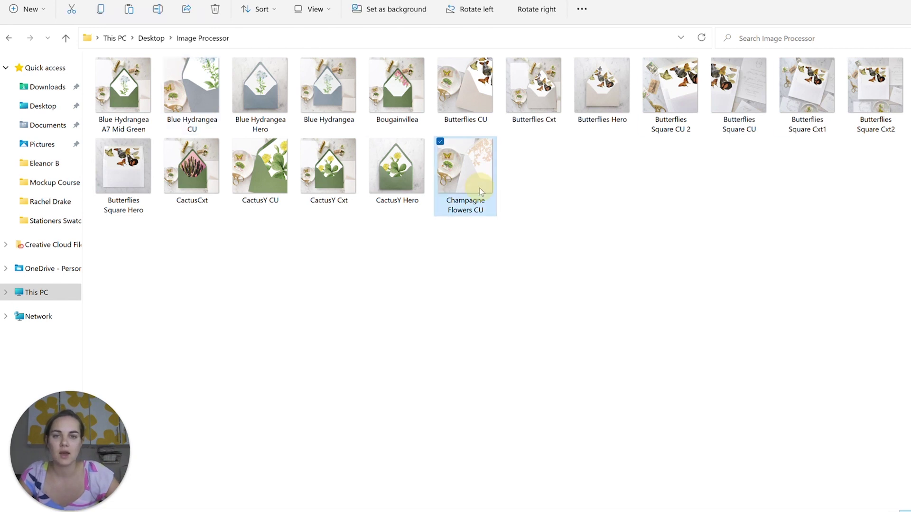
pyautogui.rightClick(482, 189)
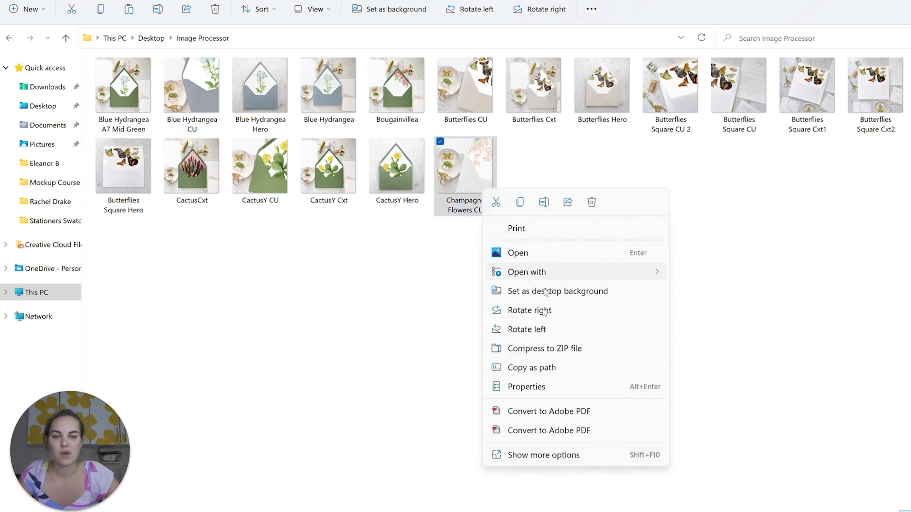
pyautogui.click(546, 388)
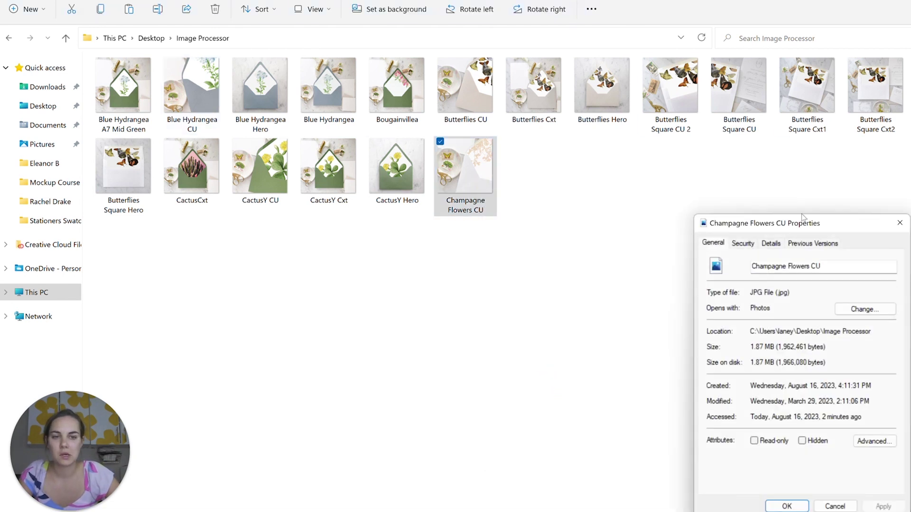
pyautogui.moveTo(807, 218); pyautogui.dragTo(411, 170)
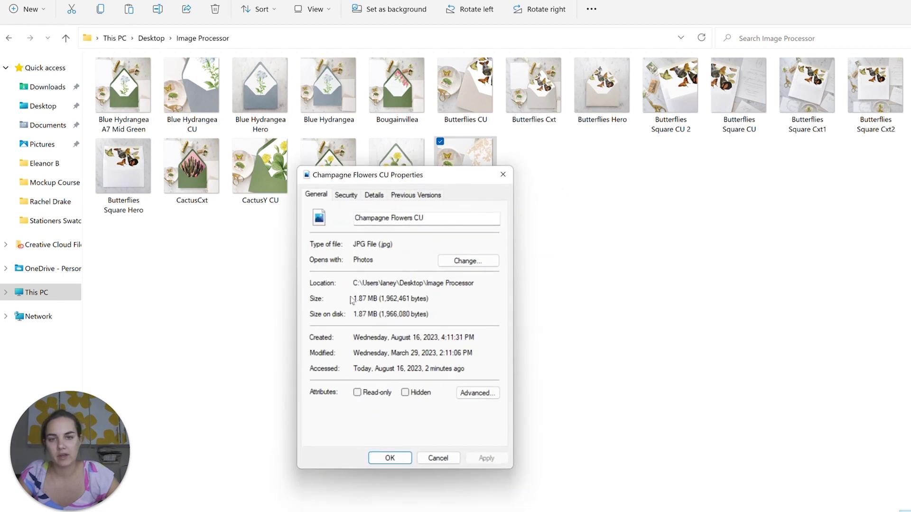
pyautogui.click(503, 175)
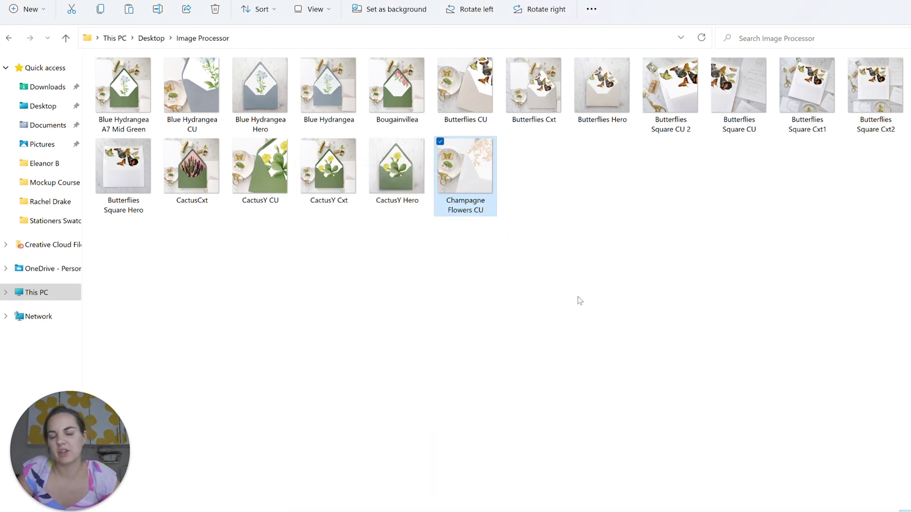
pyautogui.click(532, 319)
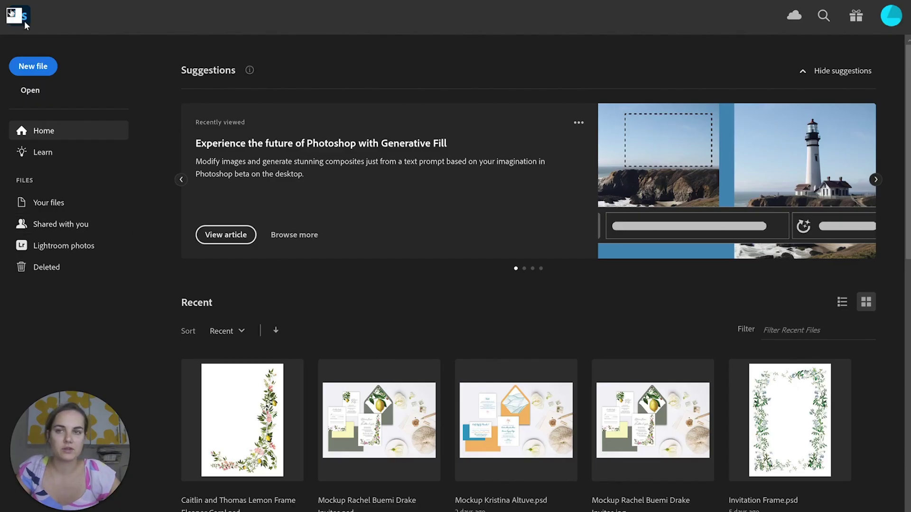
# Step: Launch the Image Processor script and choose the Desktop's Image Processor folder as the source
pyautogui.hotkey('alt', 'f')
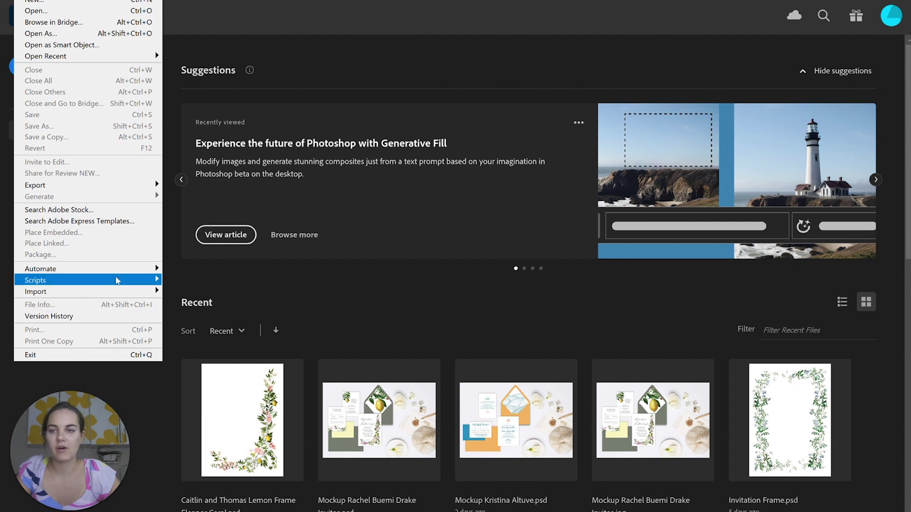
pyautogui.moveTo(117, 283)
pyautogui.click(177, 279)
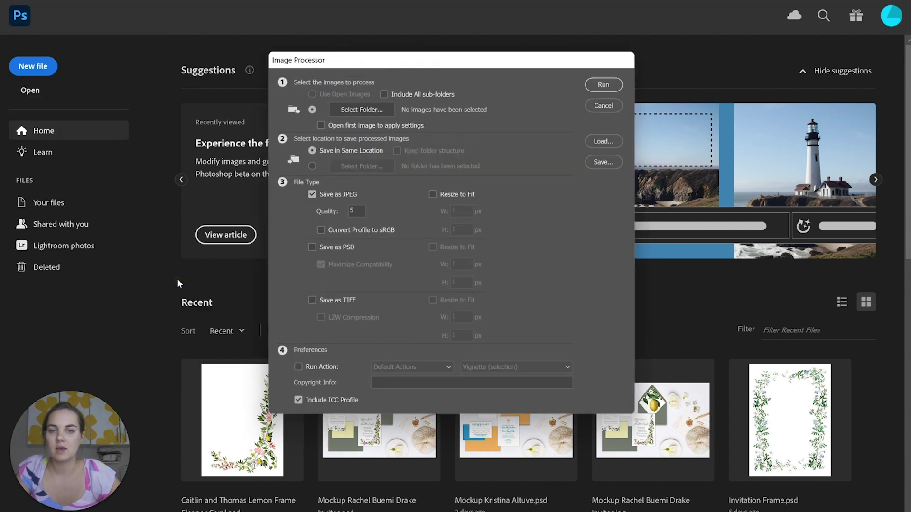
pyautogui.click(351, 109)
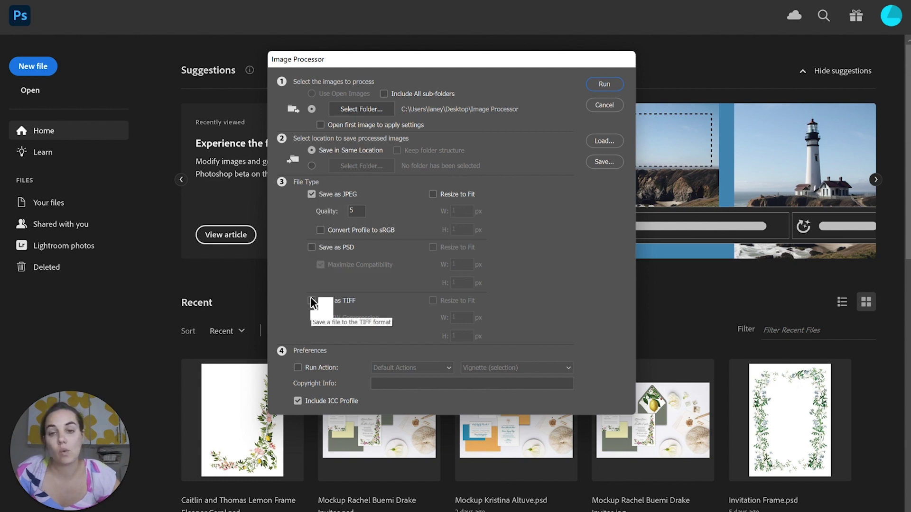
# Step: Toggle the Save as PSD and Save as TIFF options on, then off again
pyautogui.click(314, 248)
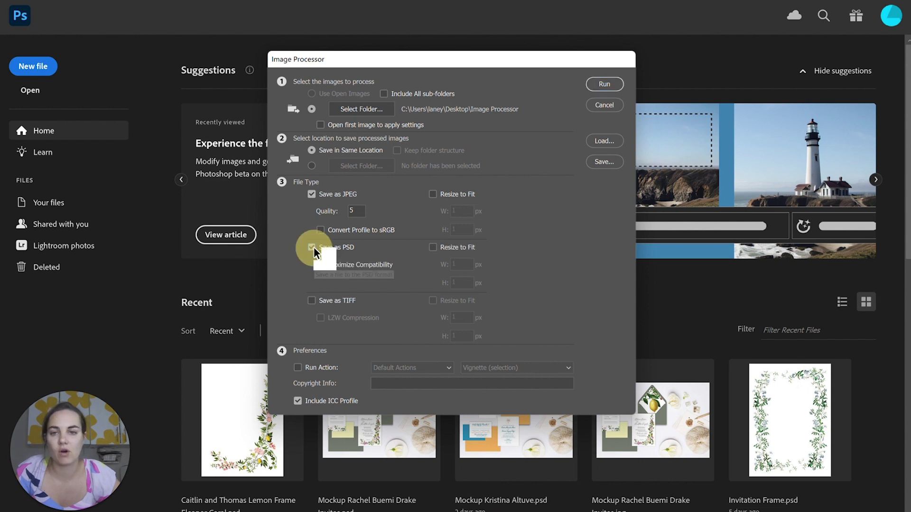
pyautogui.click(311, 300)
pyautogui.click(312, 300)
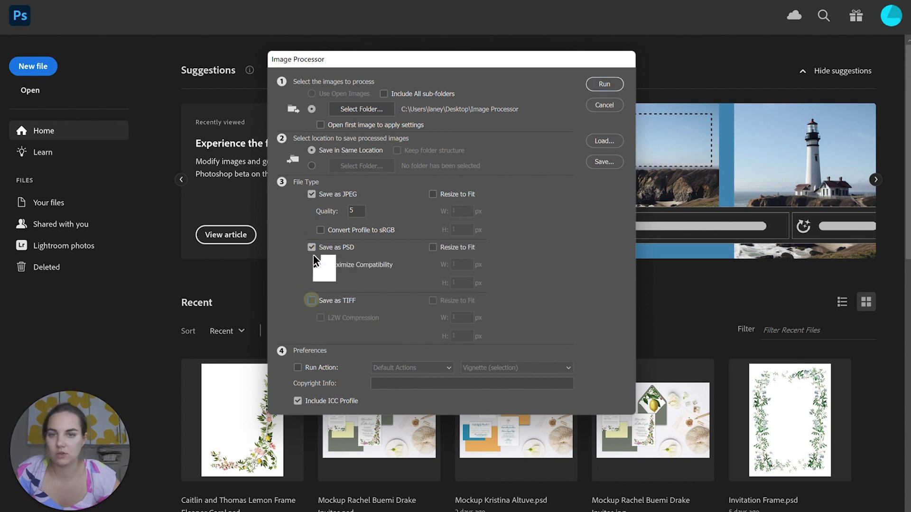
pyautogui.click(312, 246)
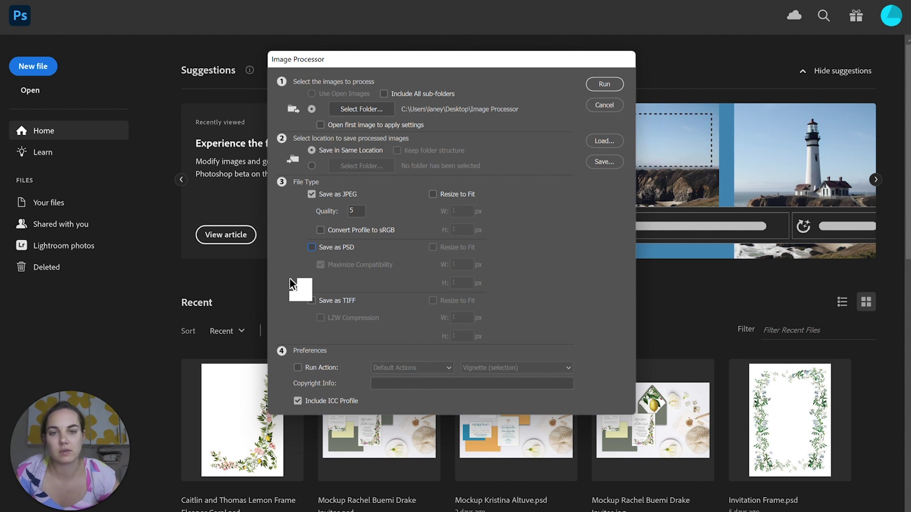
# Step: Select the JPEG quality value 5, tick Convert Profile to sRGB, then cancel without running
pyautogui.click(360, 210)
pyautogui.doubleClick(360, 210)
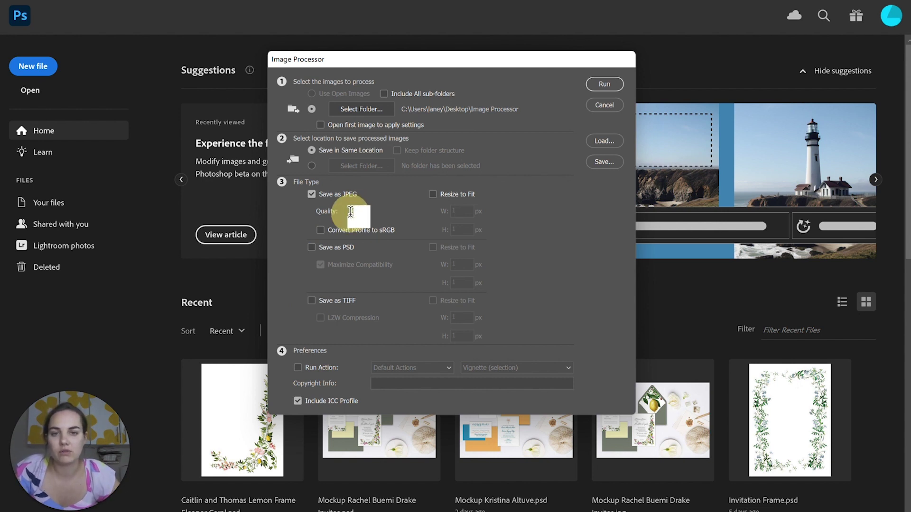
pyautogui.click(321, 230)
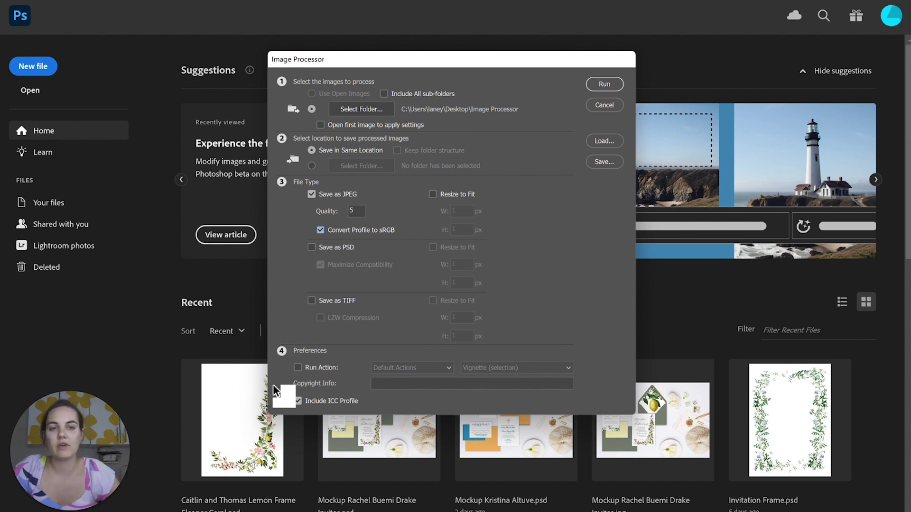
pyautogui.click(601, 106)
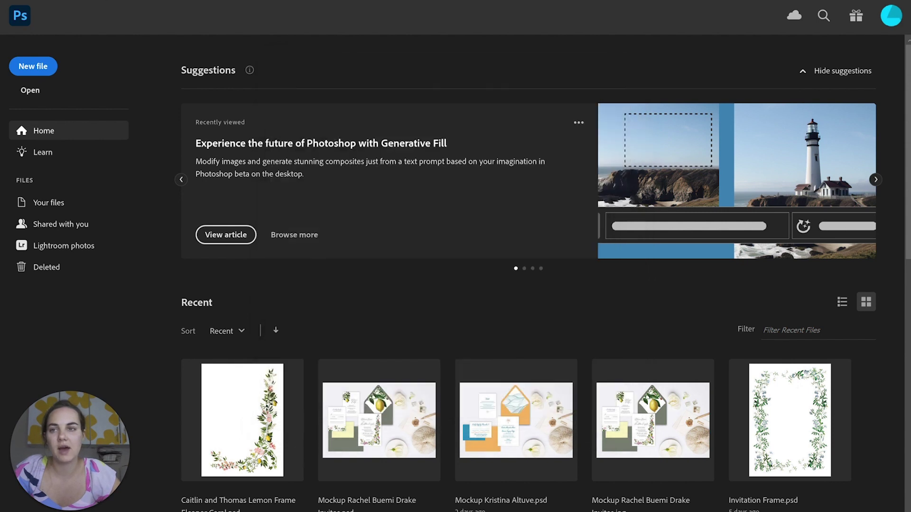
# Step: Browse the Batch dialog's action sets, dismiss it unused, and reopen the Image Processor script
pyautogui.click(19, 1)
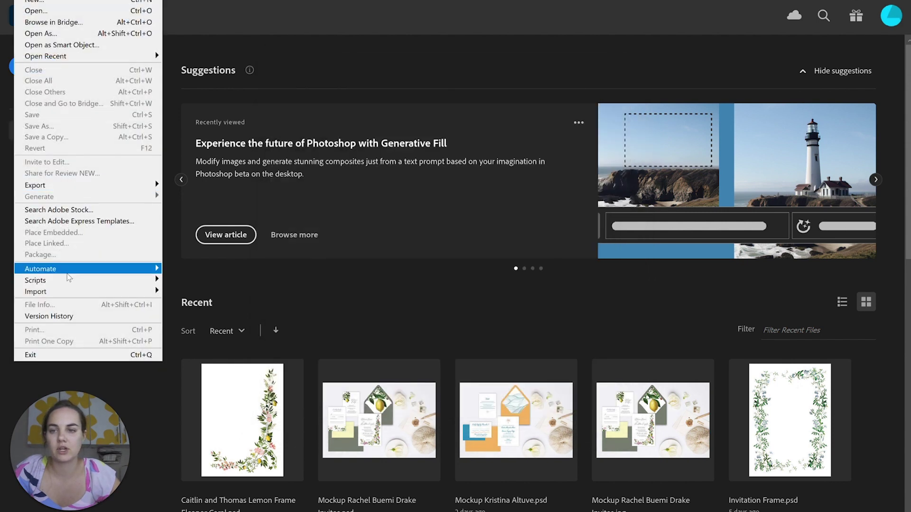
pyautogui.moveTo(69, 270)
pyautogui.click(208, 268)
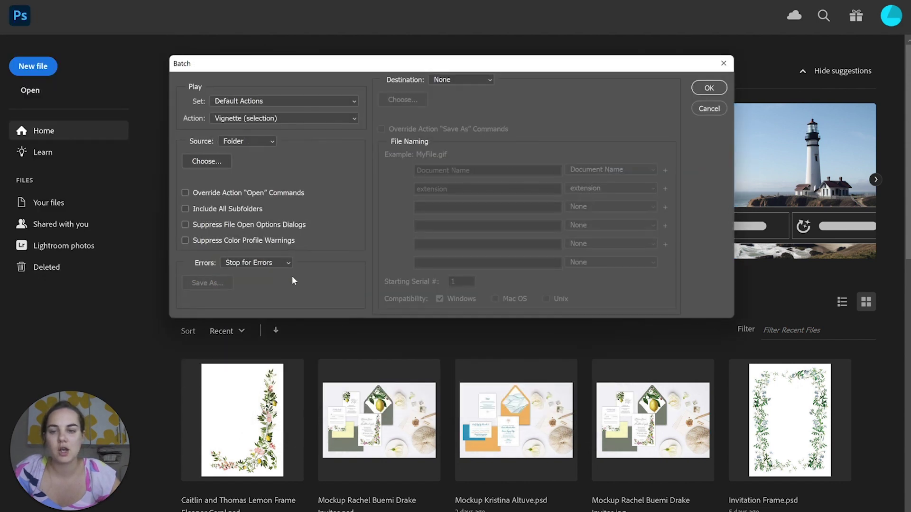
pyautogui.click(271, 99)
pyautogui.click(703, 110)
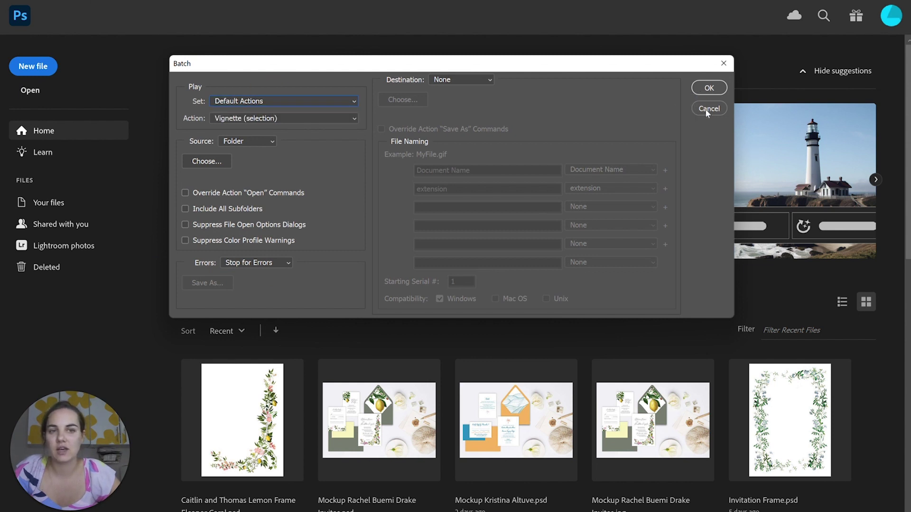
pyautogui.click(707, 110)
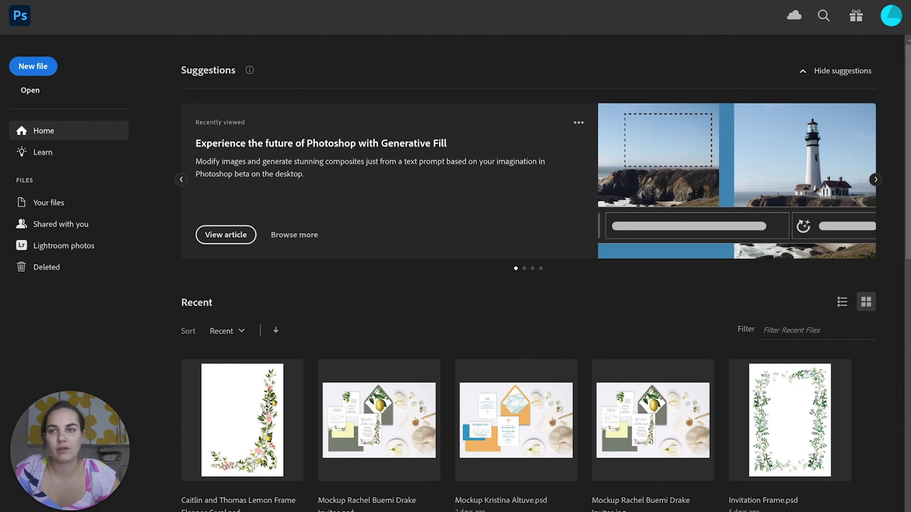
pyautogui.hotkey('alt', 'f')
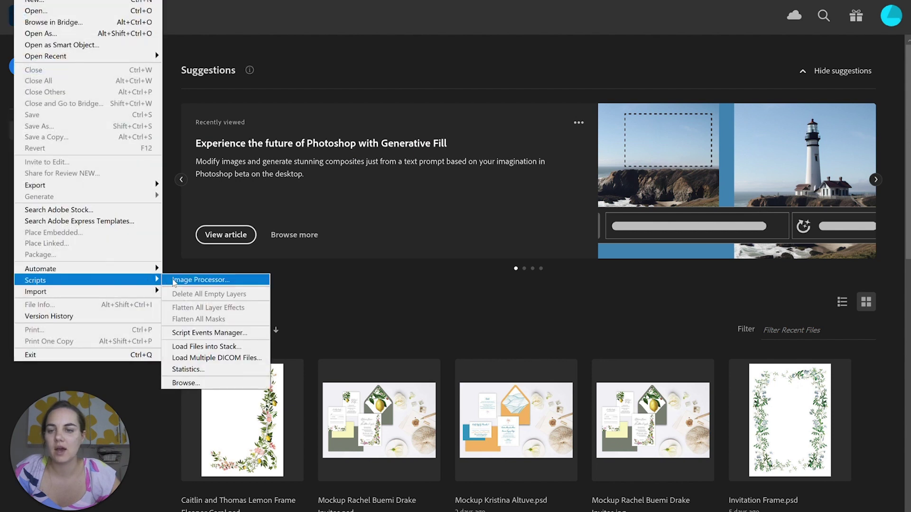
pyautogui.click(171, 281)
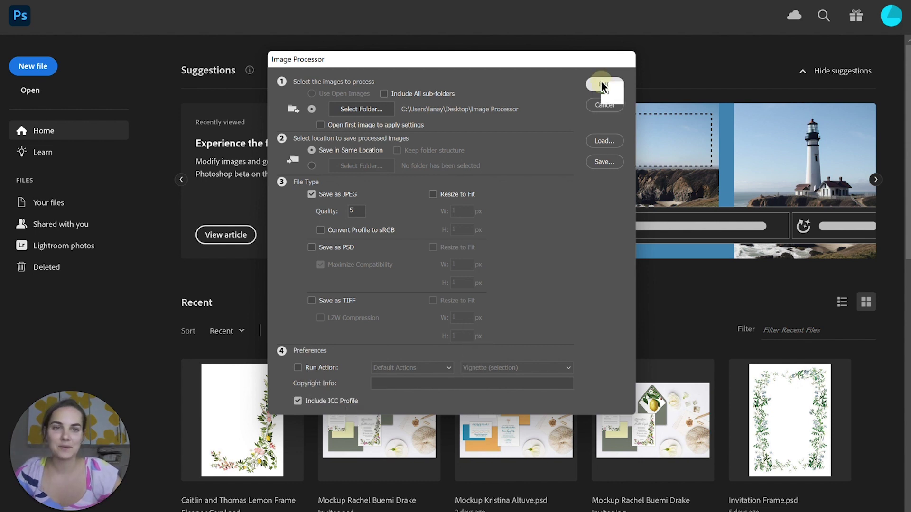
# Step: Run Image Processor on the Image Processor folder, saving JPEGs at quality 5
pyautogui.click(602, 86)
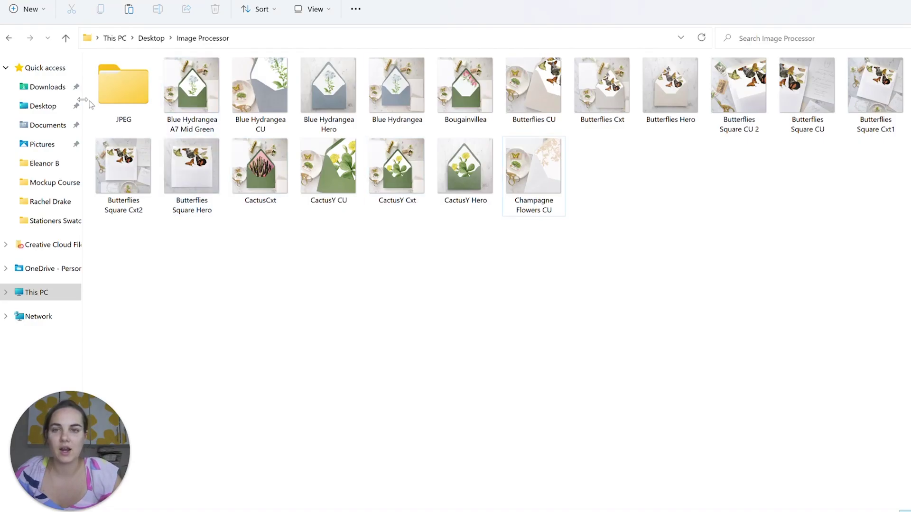
# Step: Open the JPEG output folder and confirm Champagne Flowers CU is now 226 KB in Properties
pyautogui.click(111, 87)
pyautogui.doubleClick(111, 87)
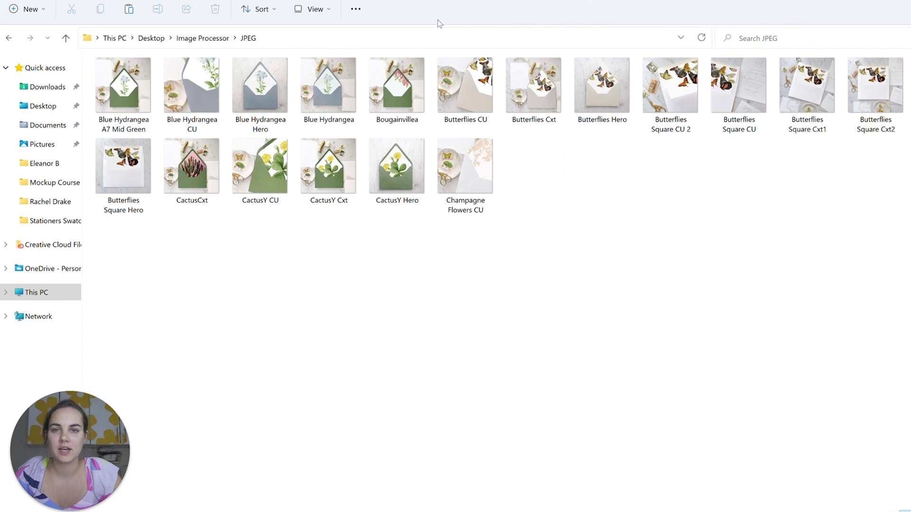
pyautogui.click(477, 198)
pyautogui.rightClick(477, 198)
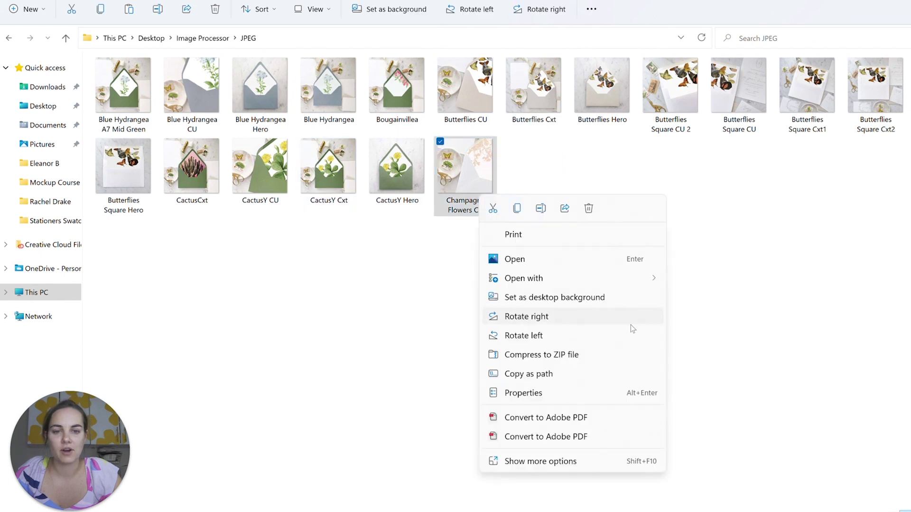
pyautogui.click(567, 397)
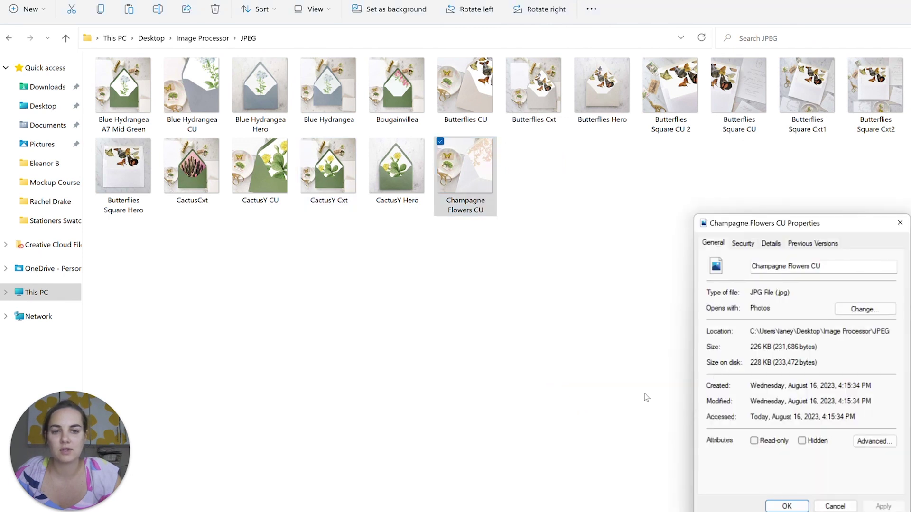
pyautogui.moveTo(805, 223); pyautogui.dragTo(359, 102)
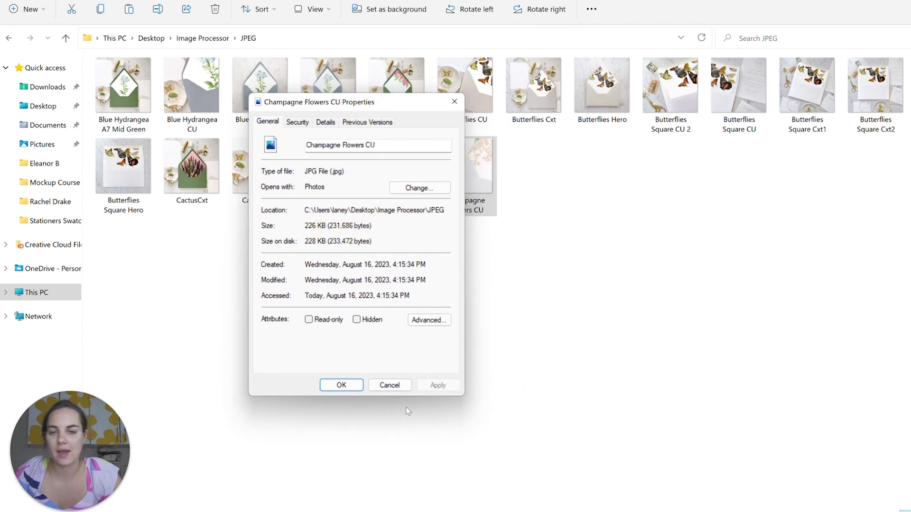
pyautogui.click(389, 385)
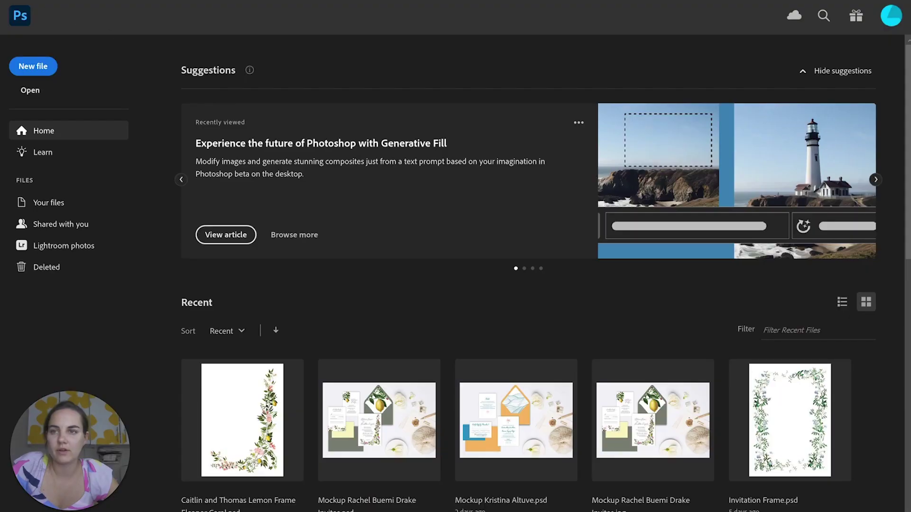
pyautogui.hotkey('alt', 'f')
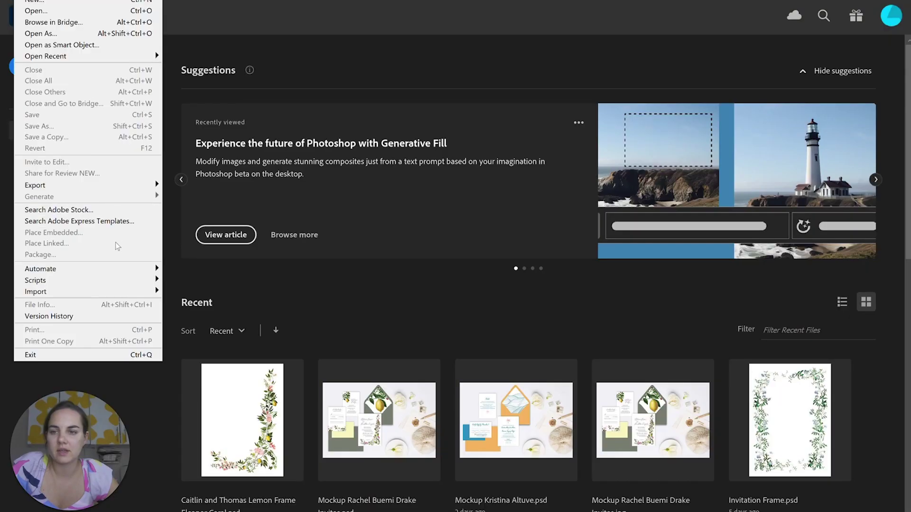
pyautogui.moveTo(143, 281)
pyautogui.click(199, 280)
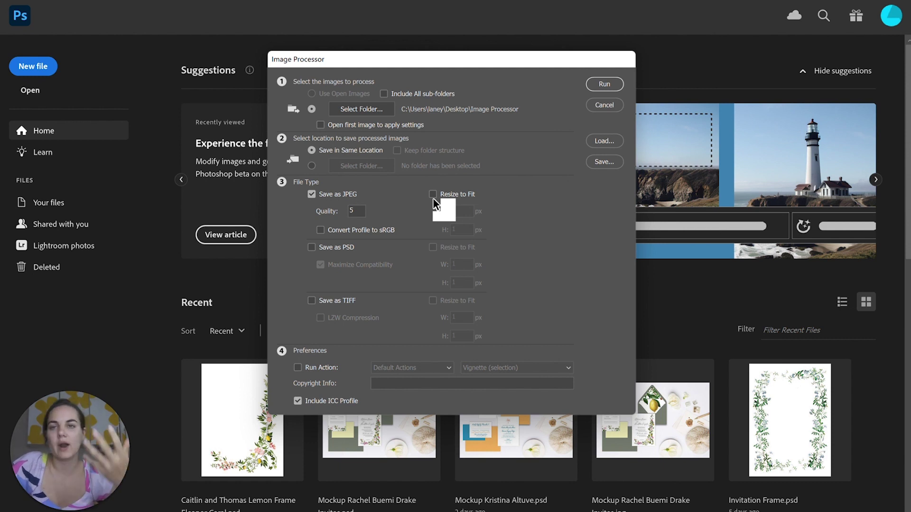
pyautogui.click(432, 195)
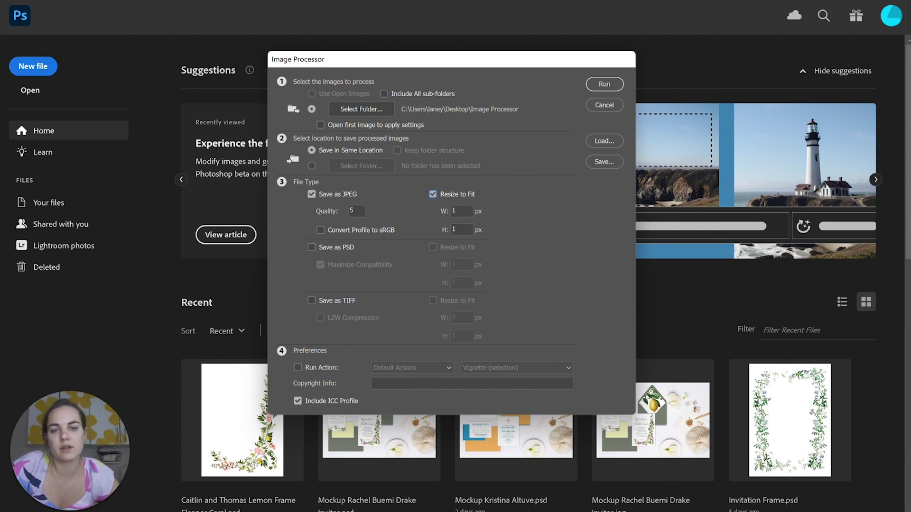
pyautogui.click(456, 210)
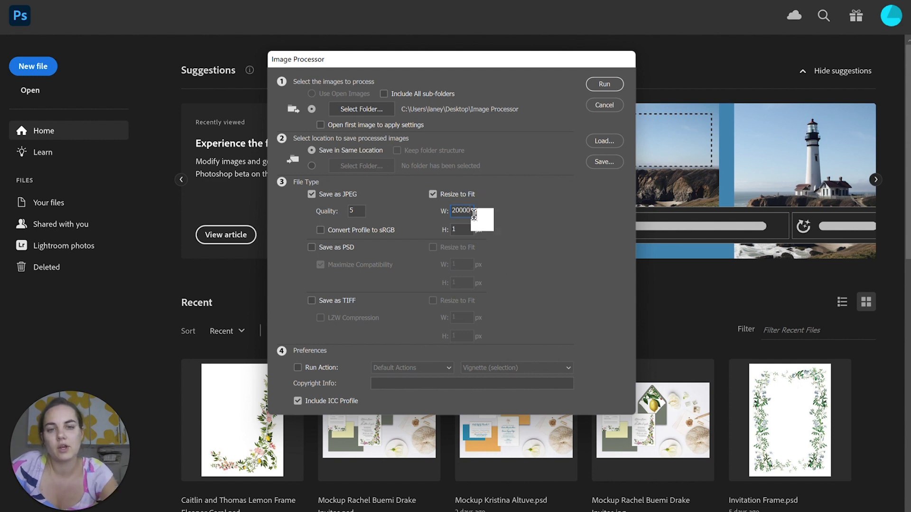
pyautogui.write('2000')
pyautogui.press('Tab')
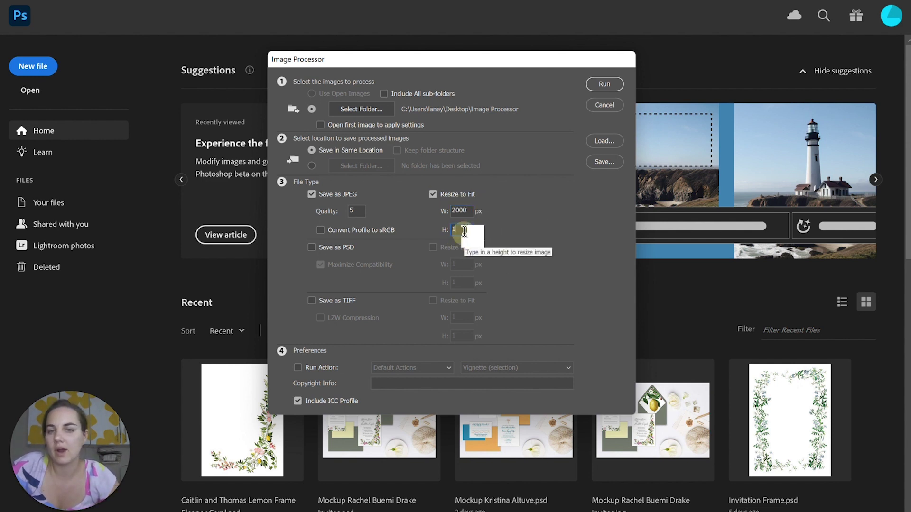
pyautogui.click(608, 106)
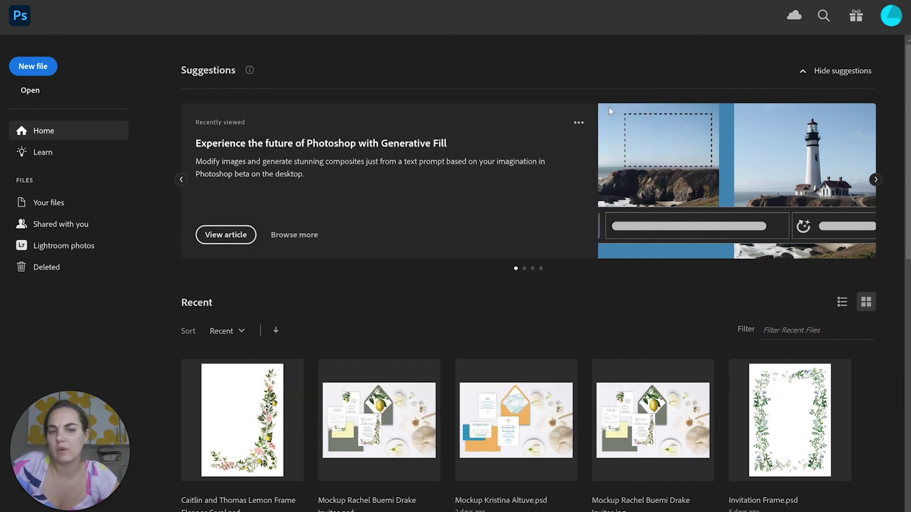